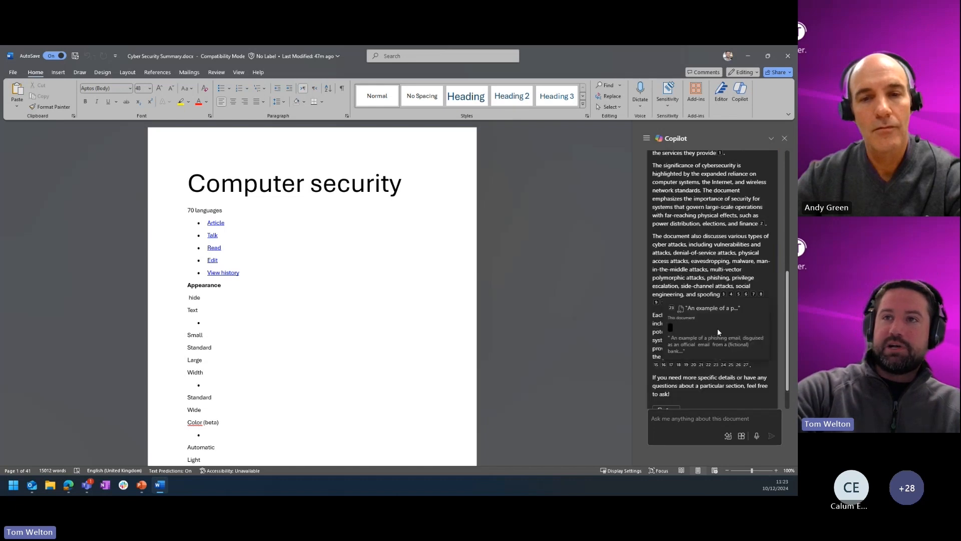
Follow a numbered citation in the Copilot summary to its source passage in the document.
scroll(717, 329, up, 5)
scroll(673, 221, down, 3)
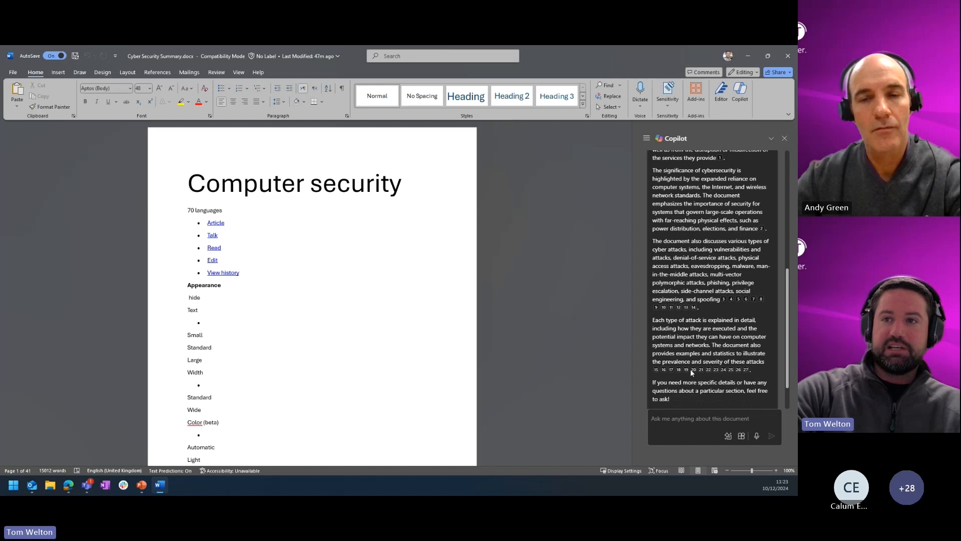
click(693, 371)
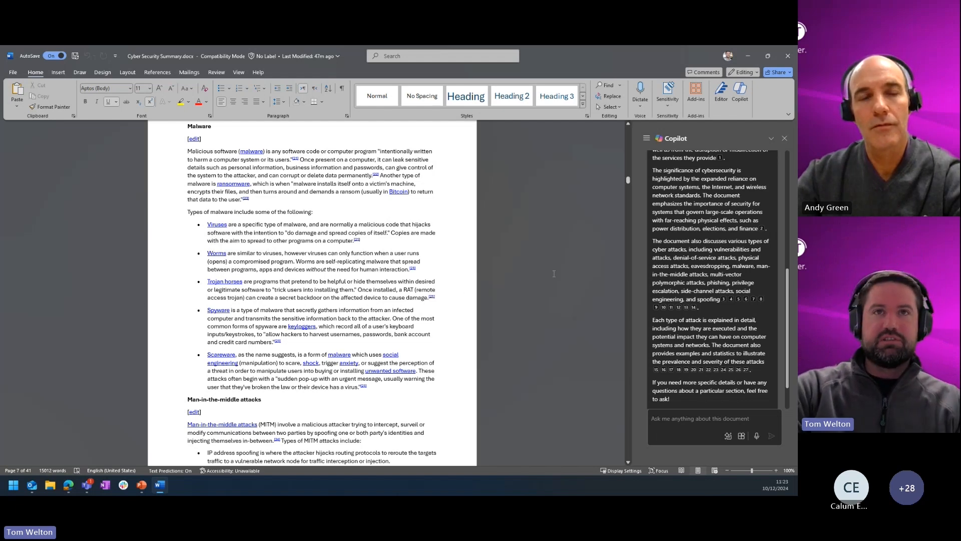
Close the summary document and keep a Copilot draft of a Cyber Security presentation with major aspects, 3x examples each, and a large Phishing section.
click(790, 57)
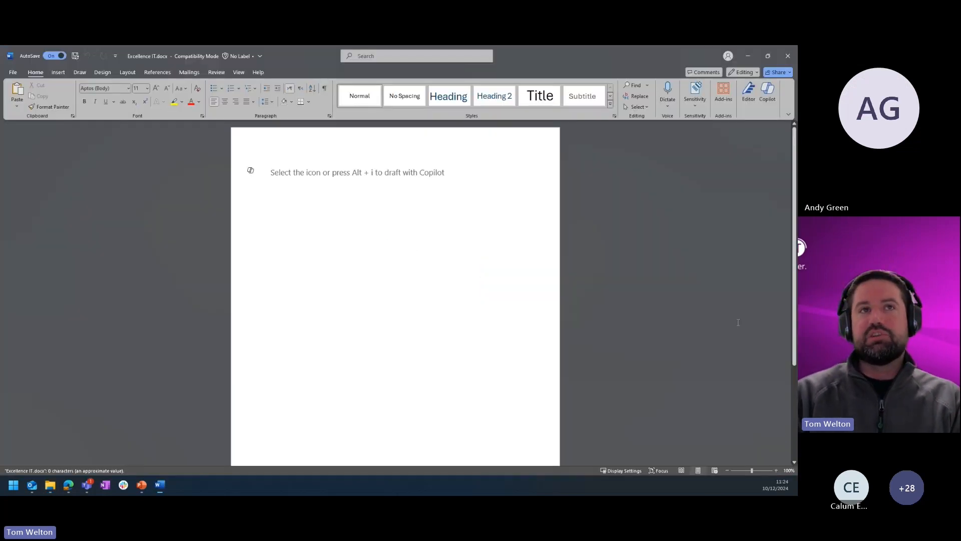
click(250, 171)
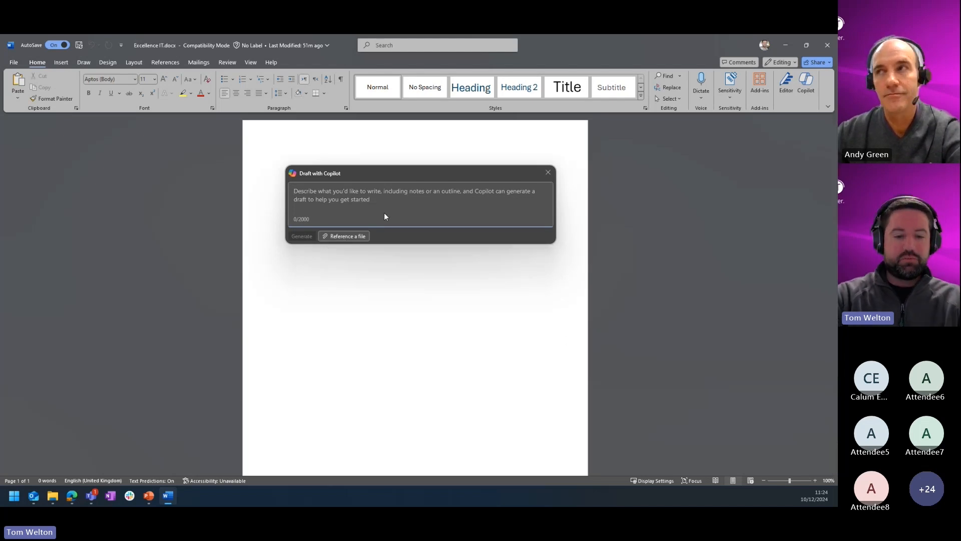
text(Giv)
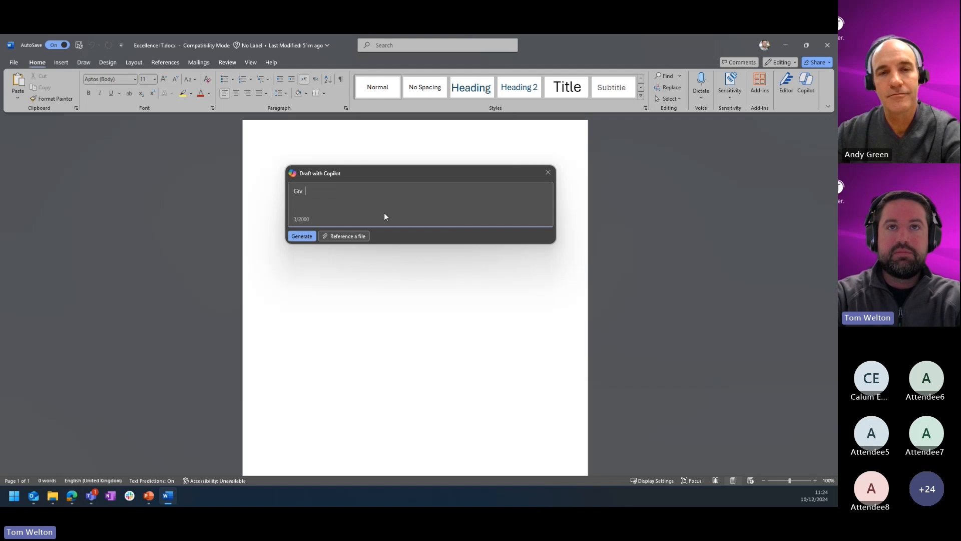
text(e me a present)
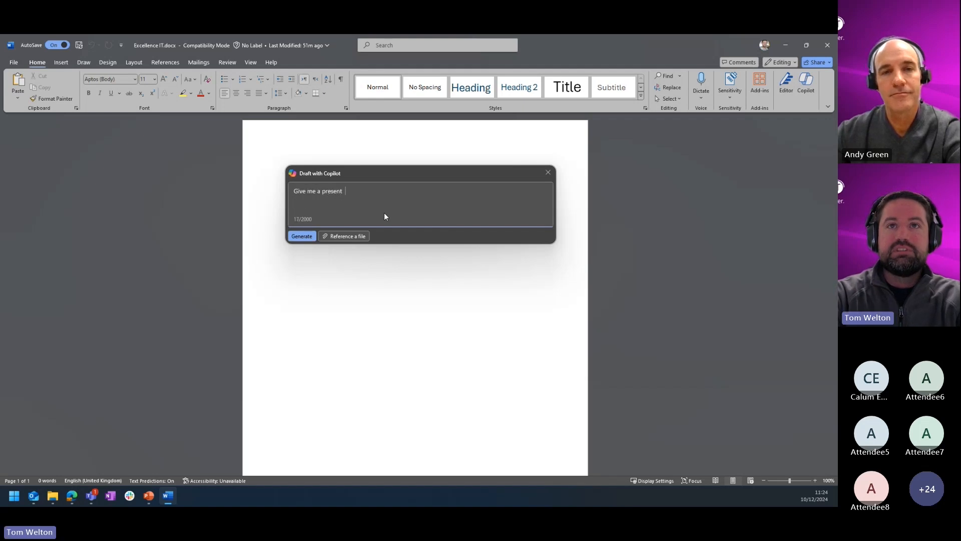
text(ation o n )
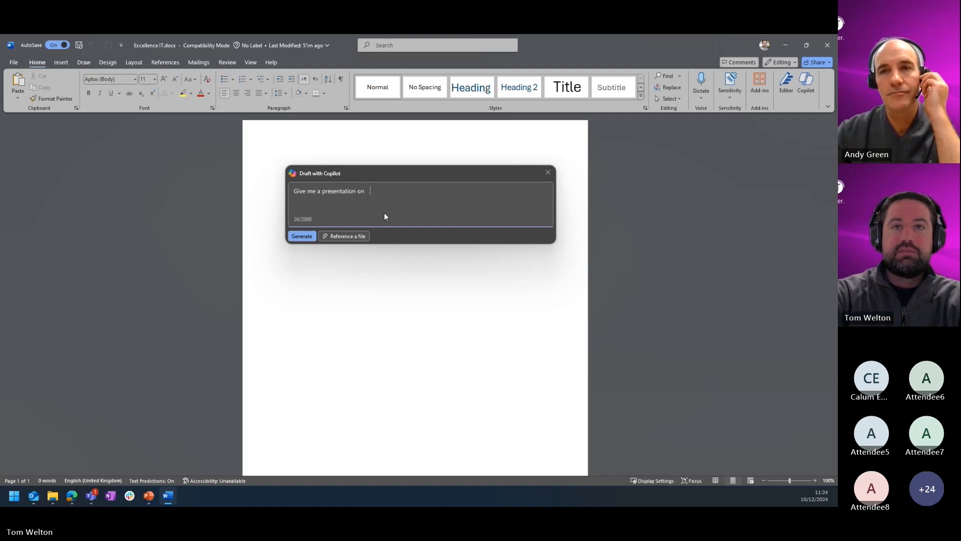
text(Cyber Security. )
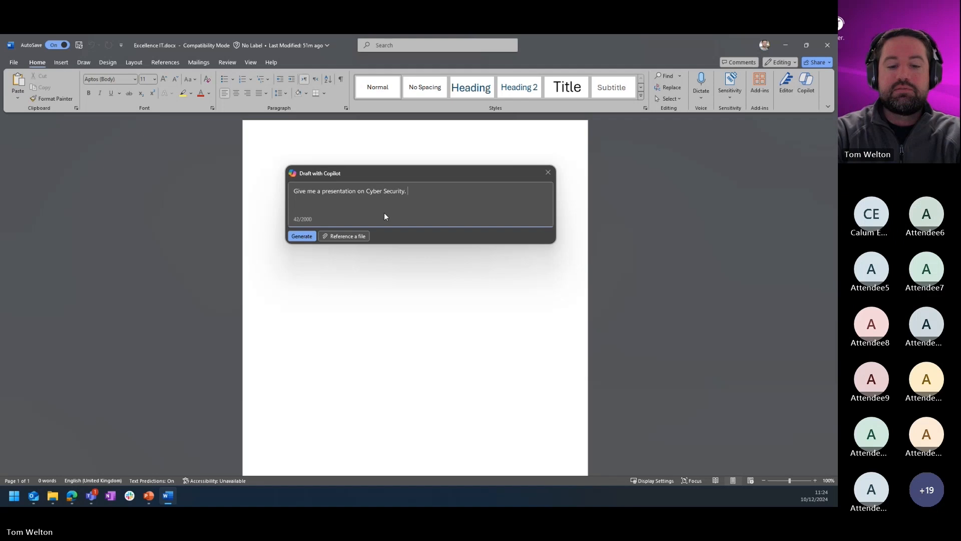
text(Include all ma)
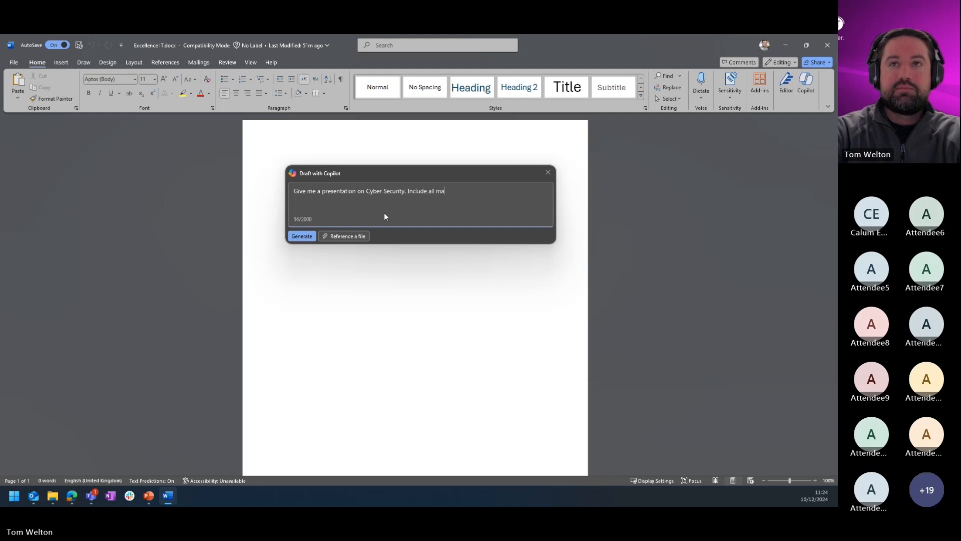
text(jor aspects and )
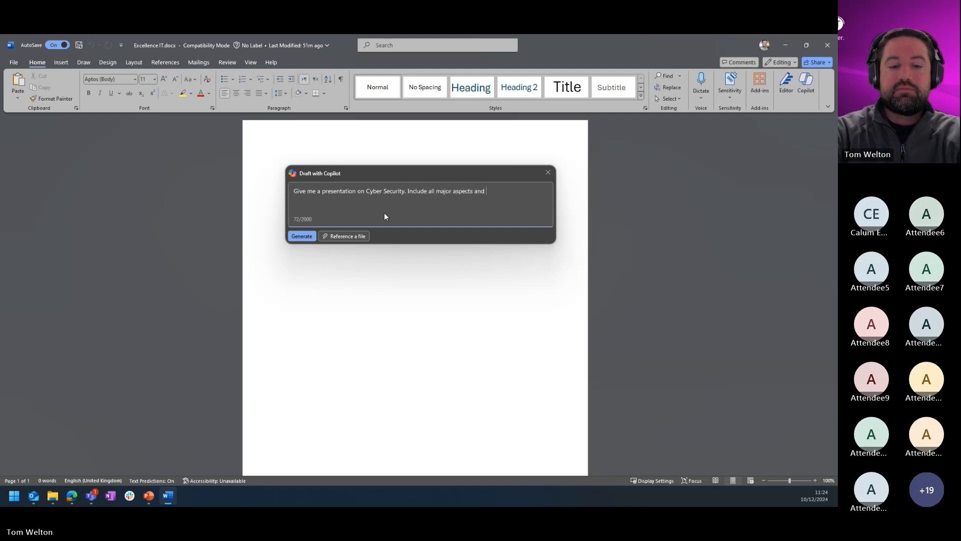
text(3x example uses )
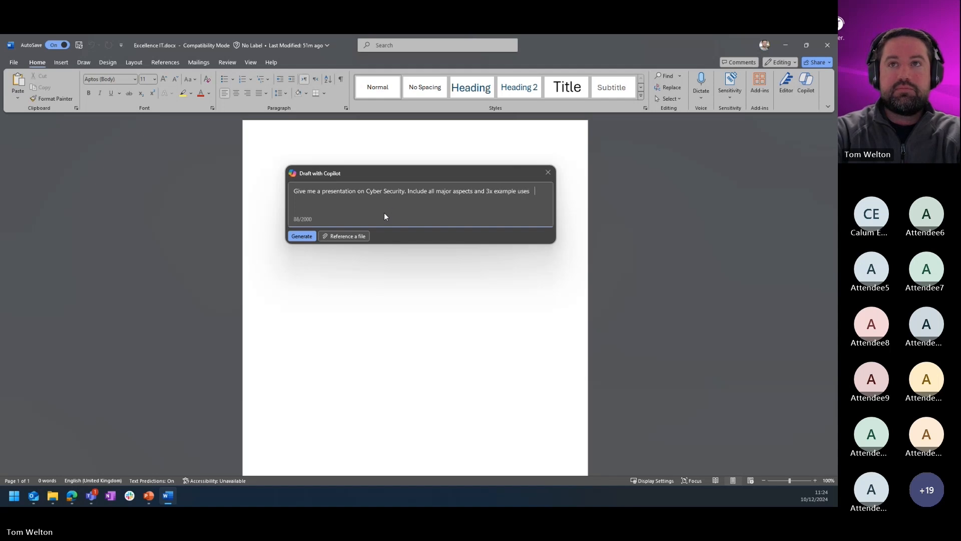
text(of each. n)
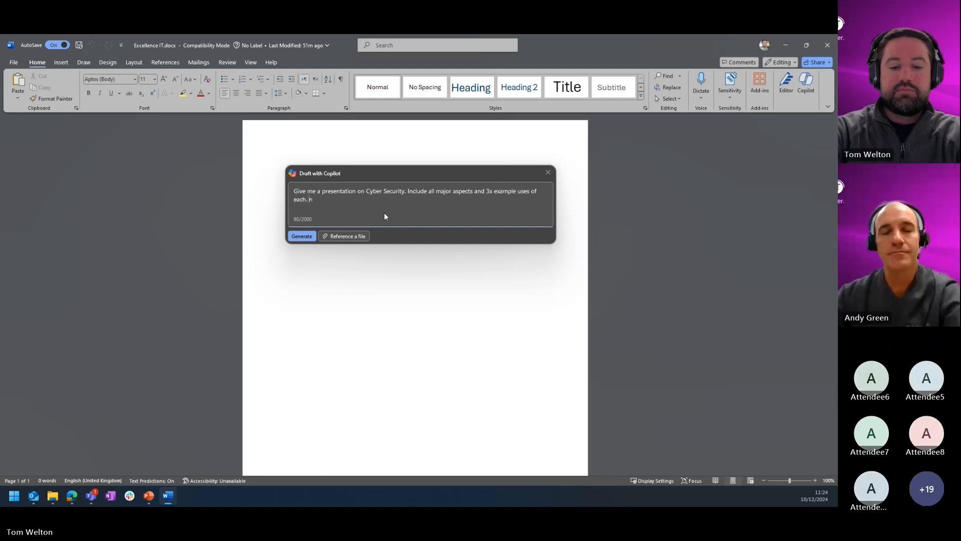
text(clue a)
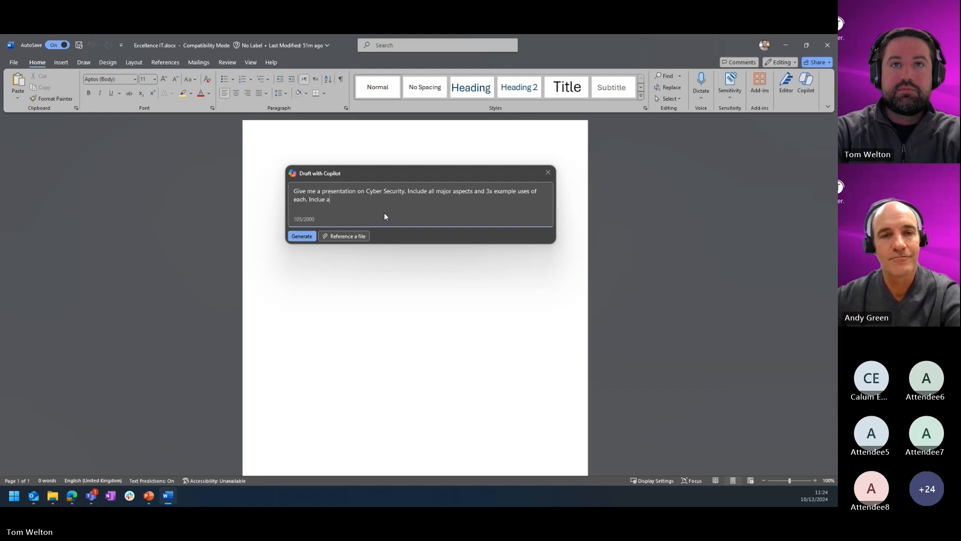
key(BackSpace)
key(BackSpace)
key(BackSpace)
text(de a large section on)
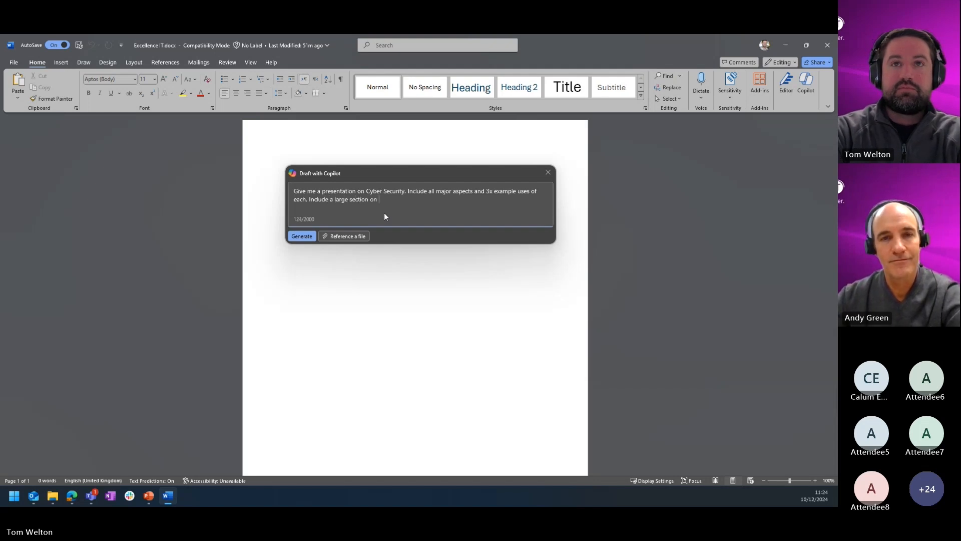
text( Phishing and ti)
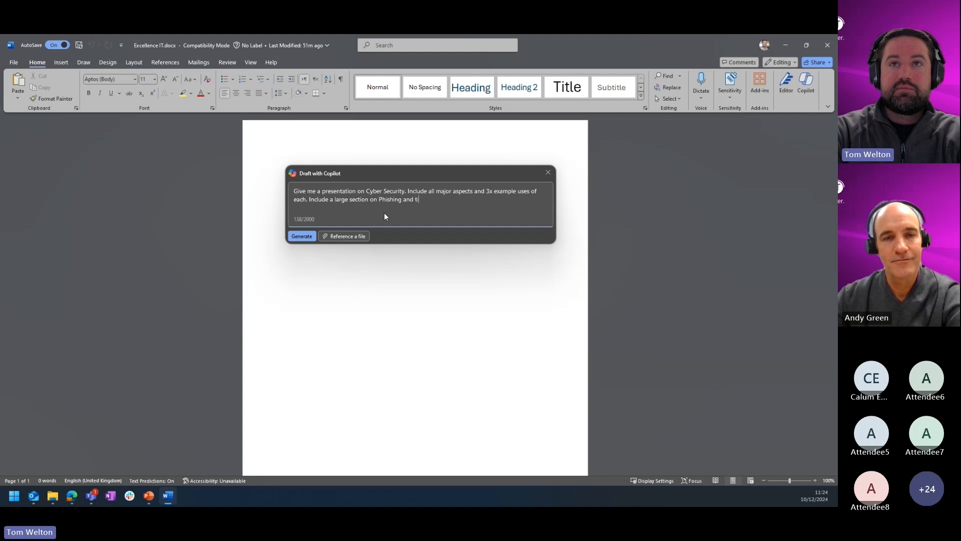
text(ps to avoid ph)
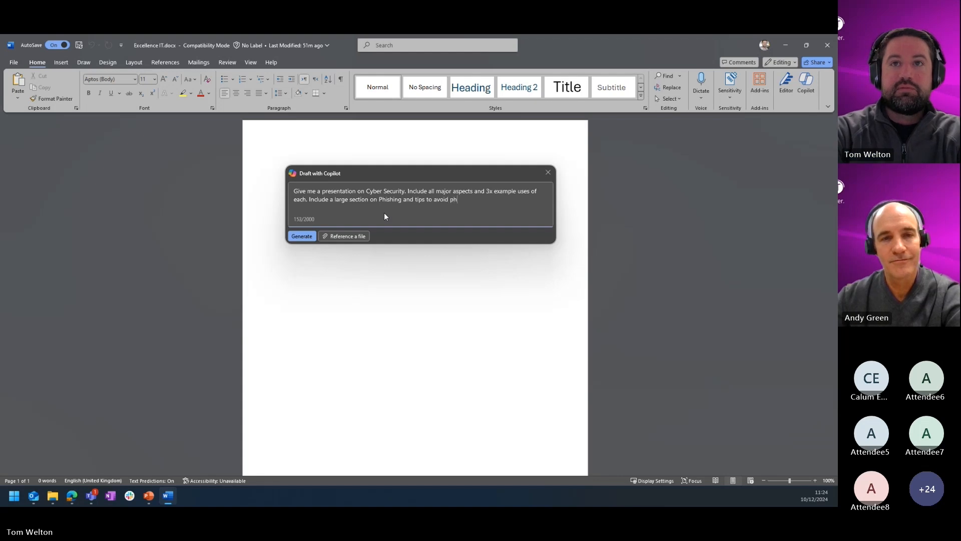
text(ising attacks)
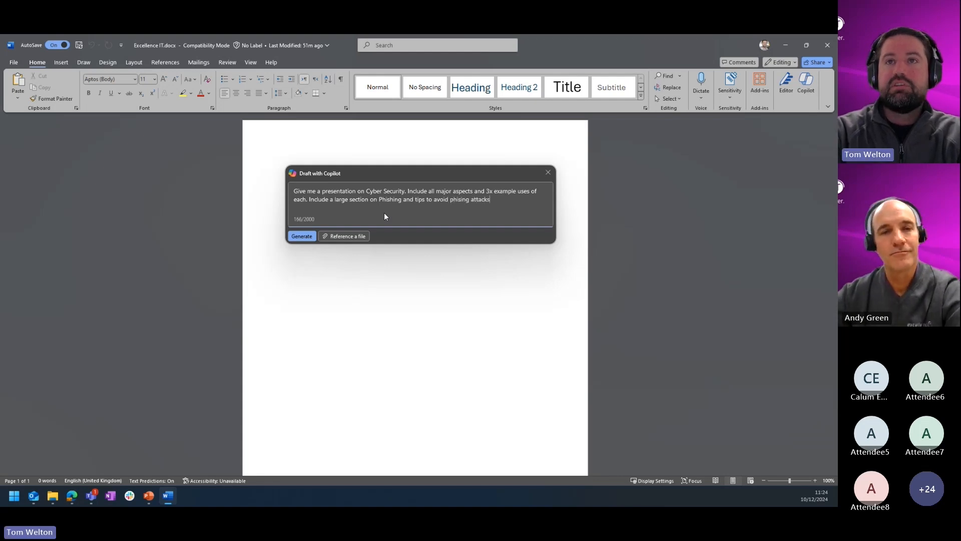
click(303, 236)
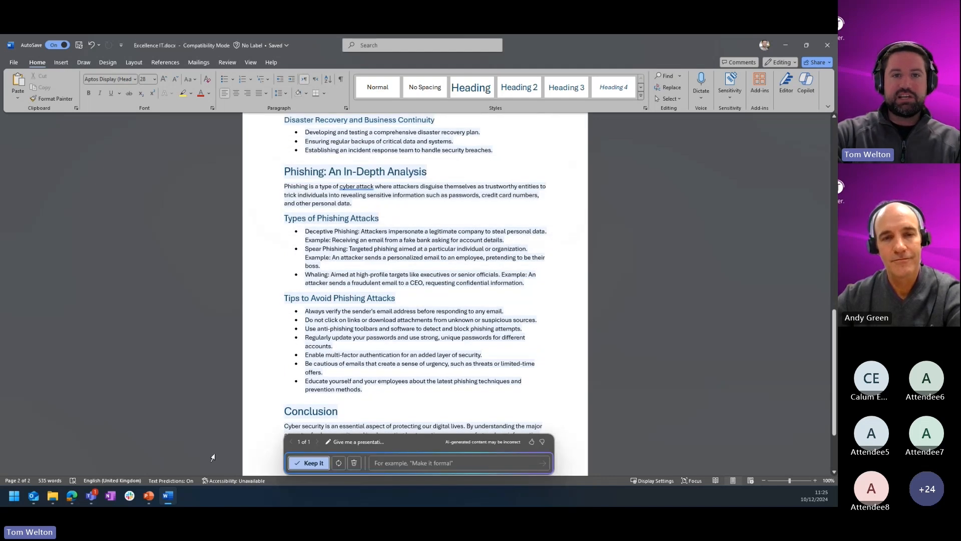
click(314, 464)
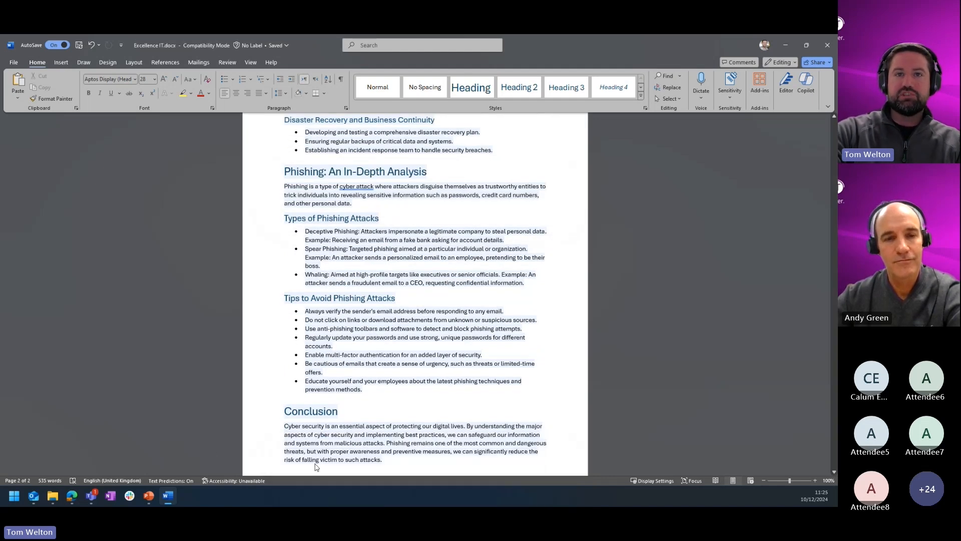
Have Copilot expand the Network Security section with the prompt 'Expand this section to include real world uses'.
scroll(350, 376, up, 10)
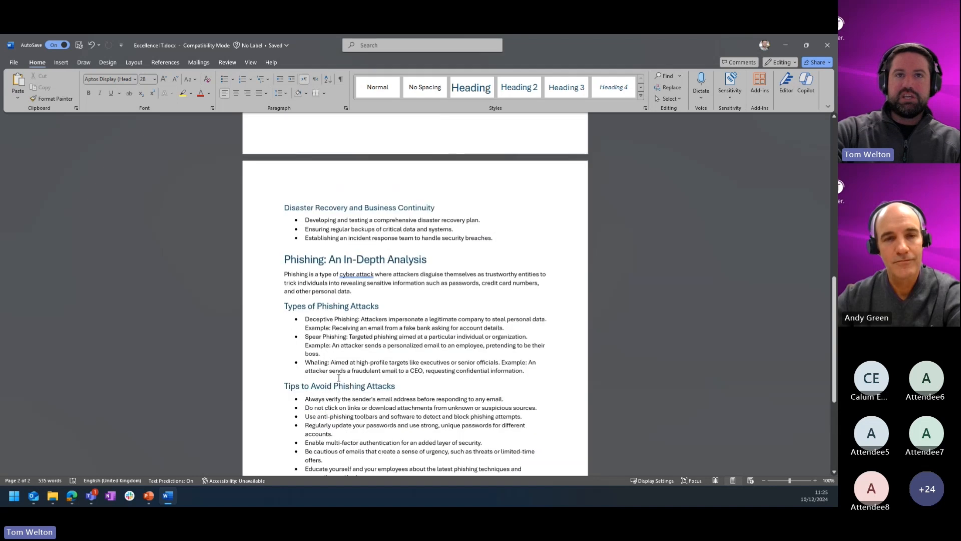
scroll(340, 378, up, 4)
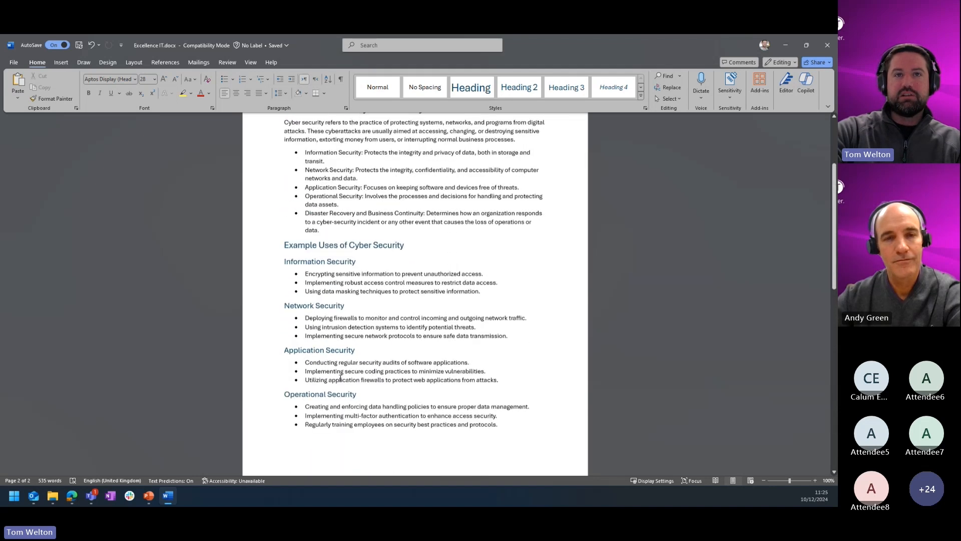
scroll(381, 365, down, 2)
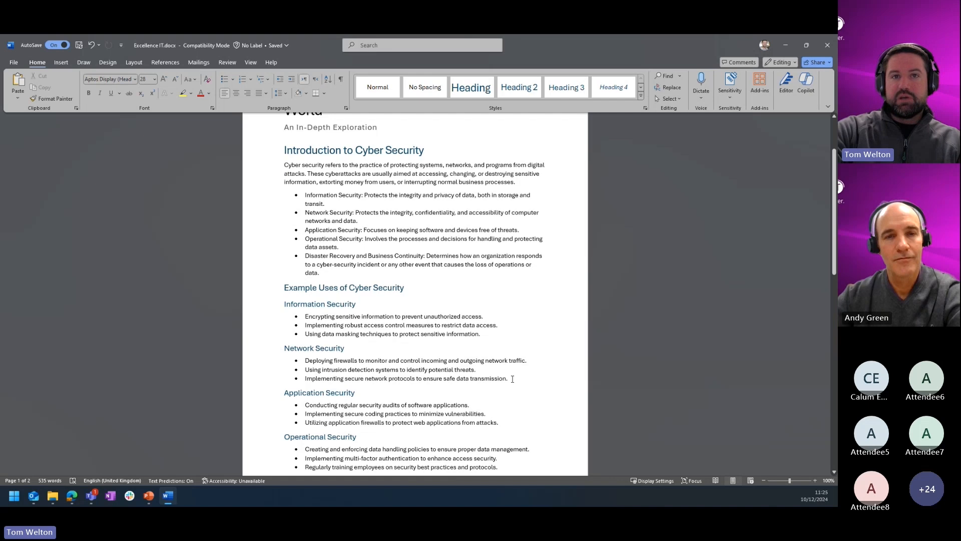
drag(512, 379, 283, 346)
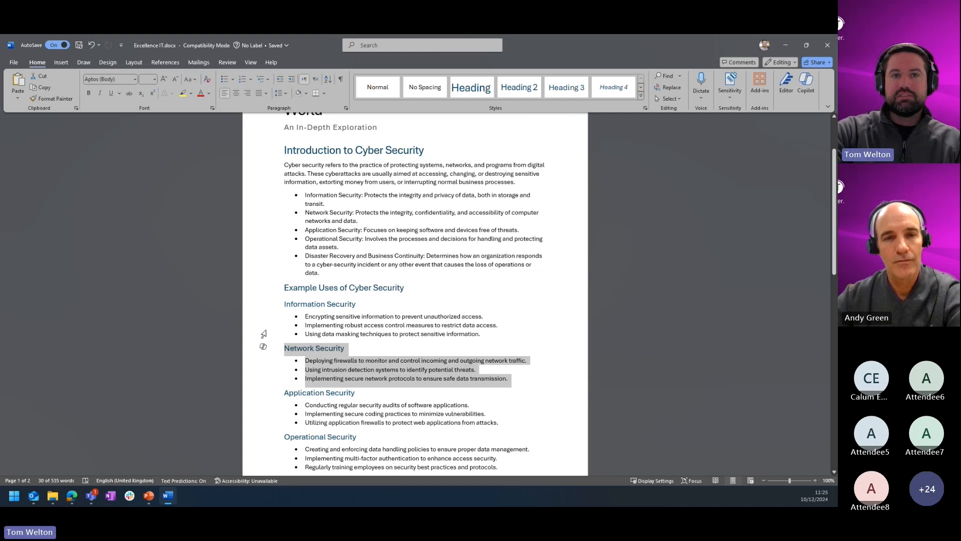
click(263, 346)
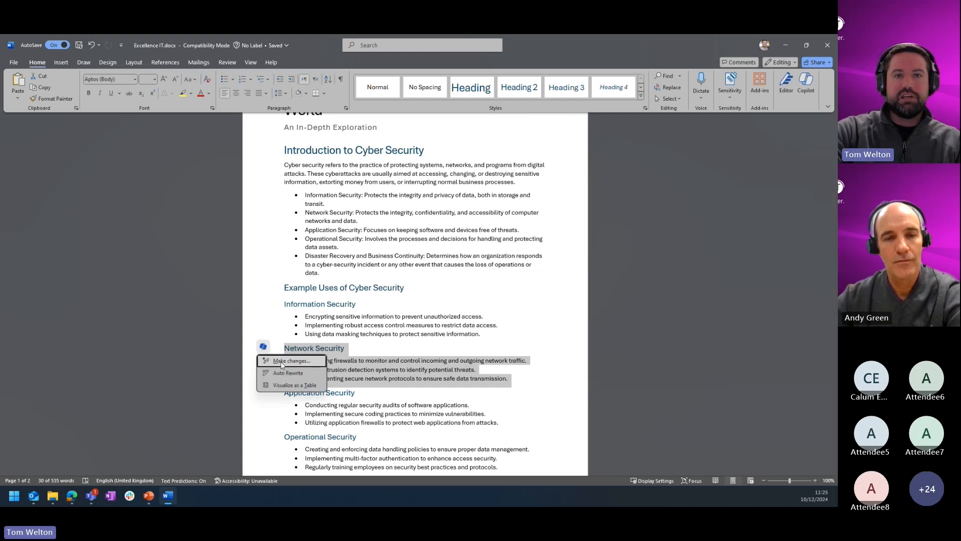
click(282, 361)
text(Ex)
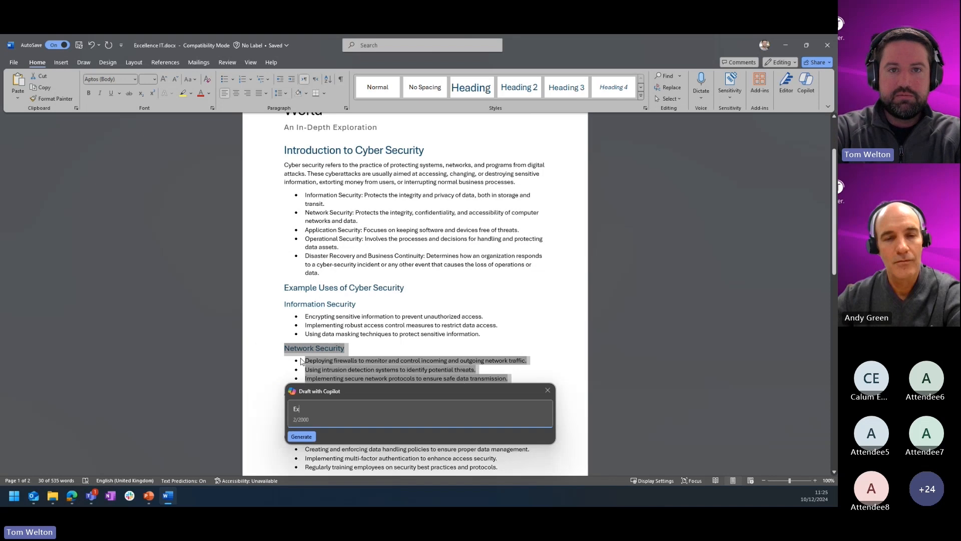
text(pand this se)
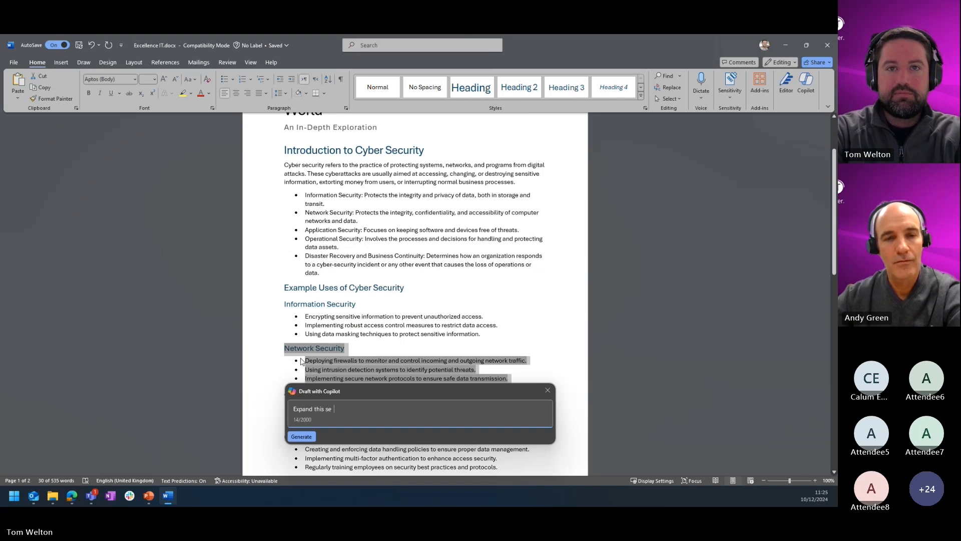
text(ction to inlcude)
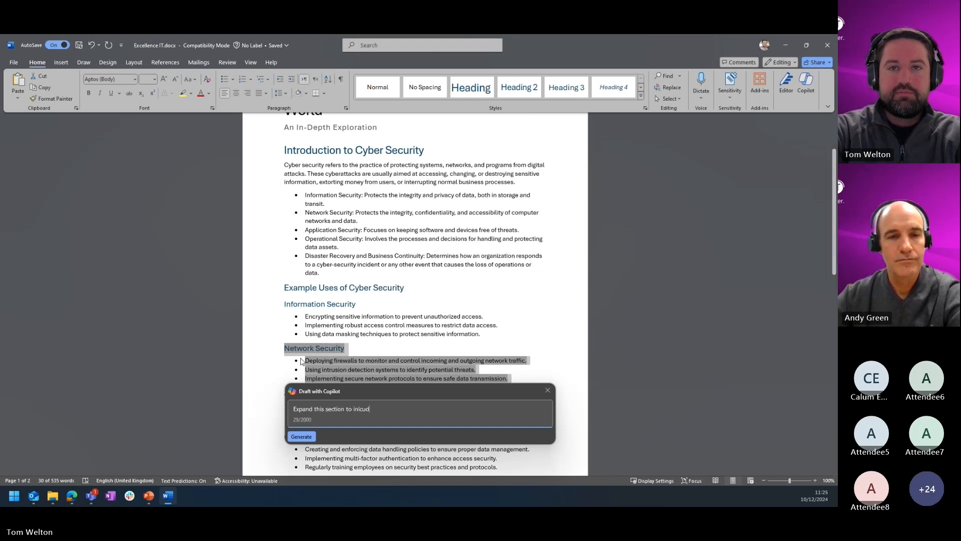
key(BackSpace)
key(BackSpace)
key(BackSpace)
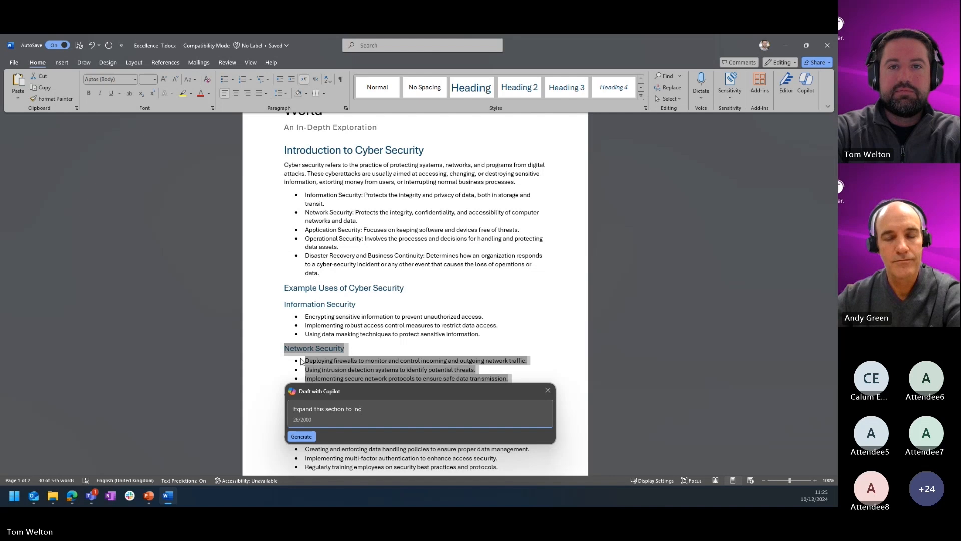
text(real world use)
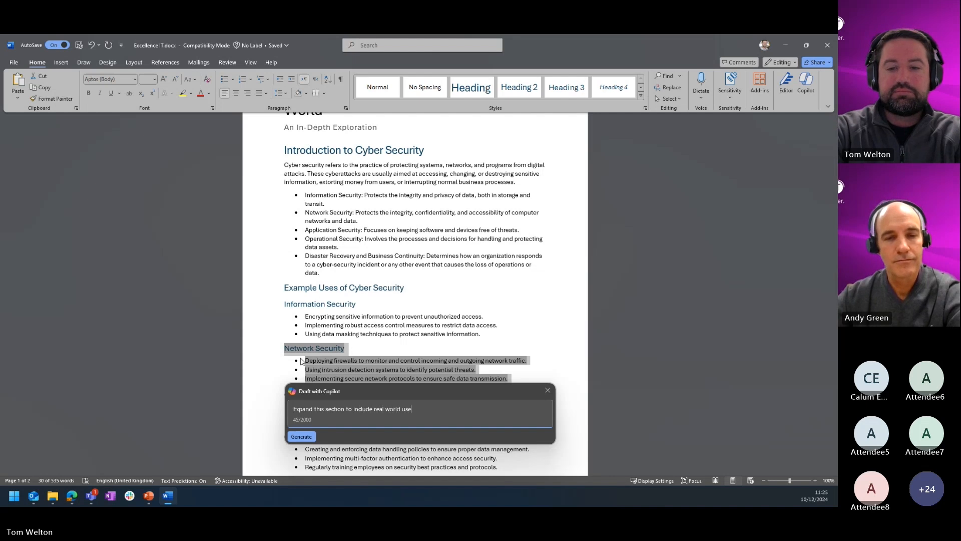
text(s)
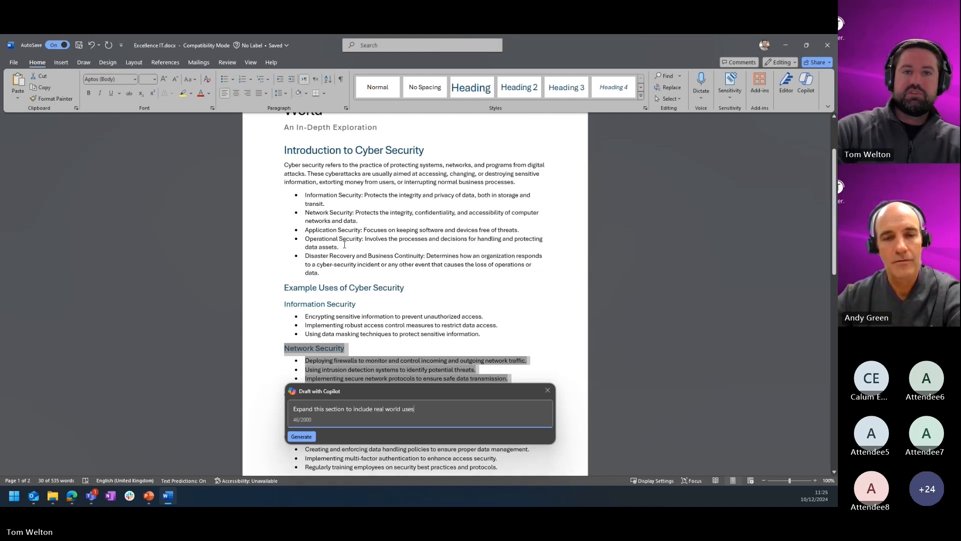
click(301, 436)
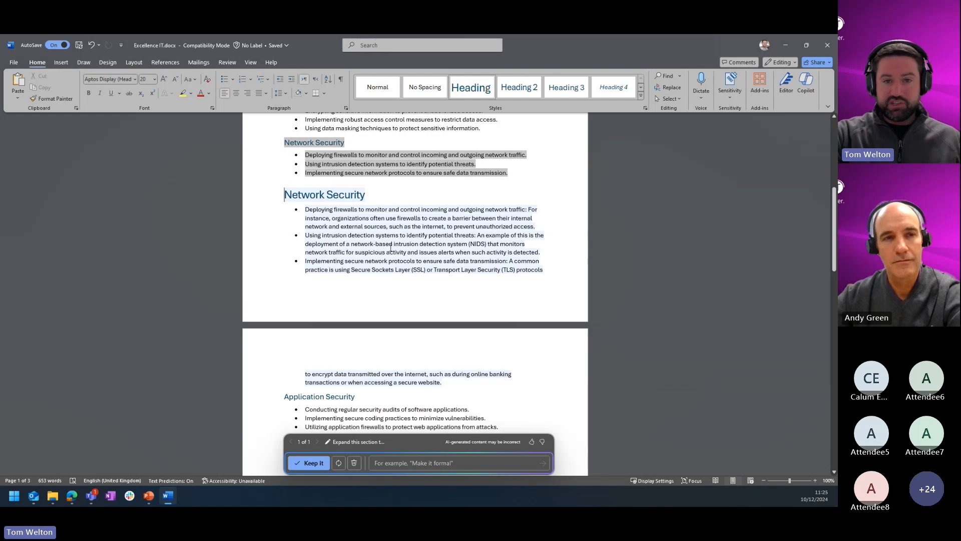
Keep the expanded Network Security text and open the Copilot chat pane.
scroll(402, 261, up, 5)
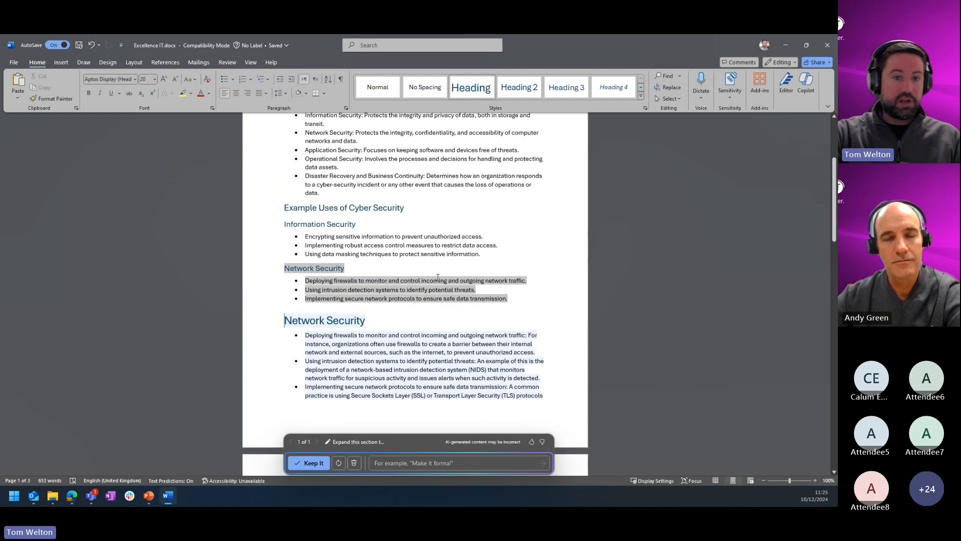
click(447, 243)
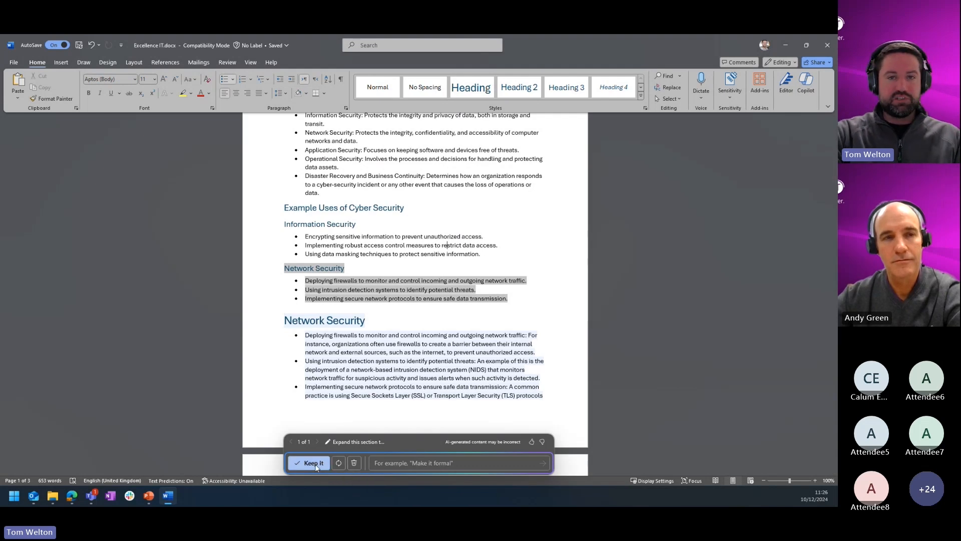
click(309, 463)
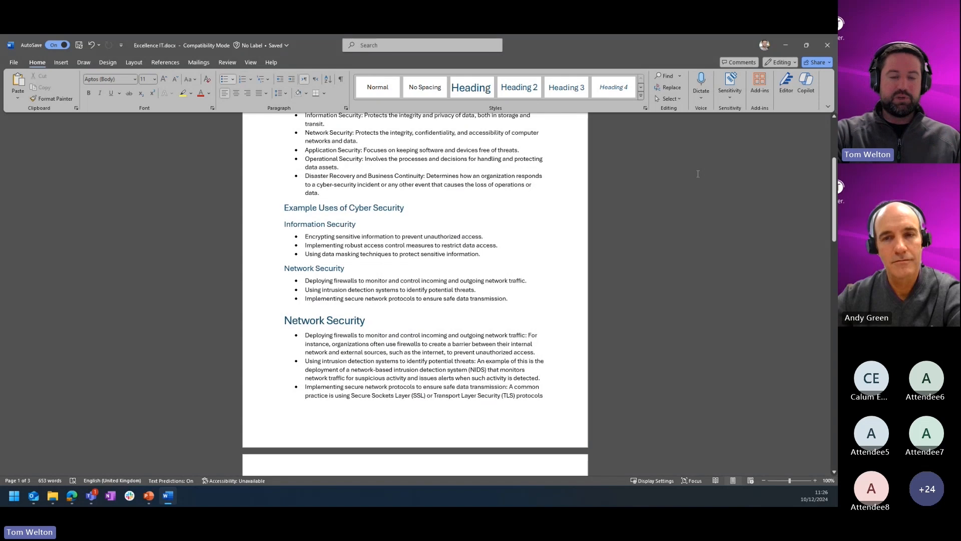
click(806, 99)
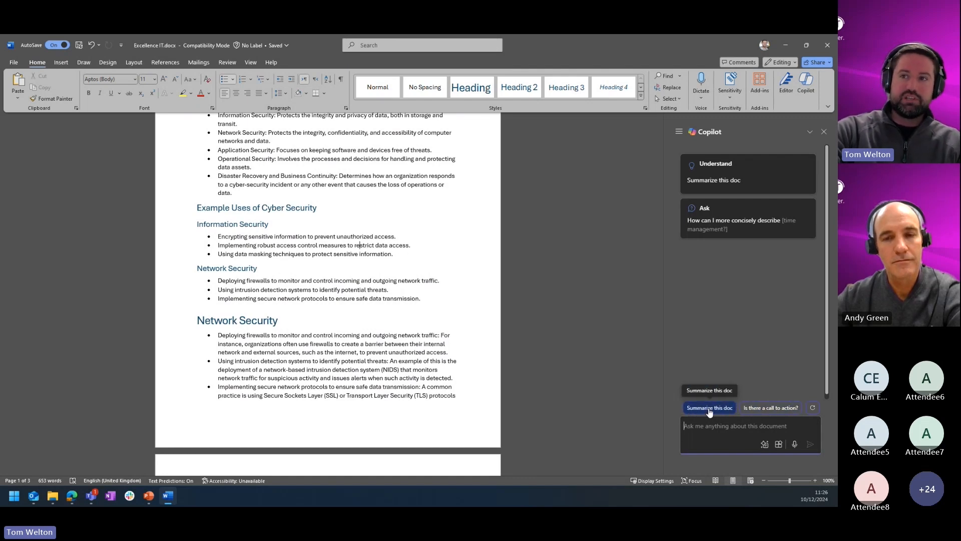
Ask Copilot whether the document contains a call to action.
click(754, 424)
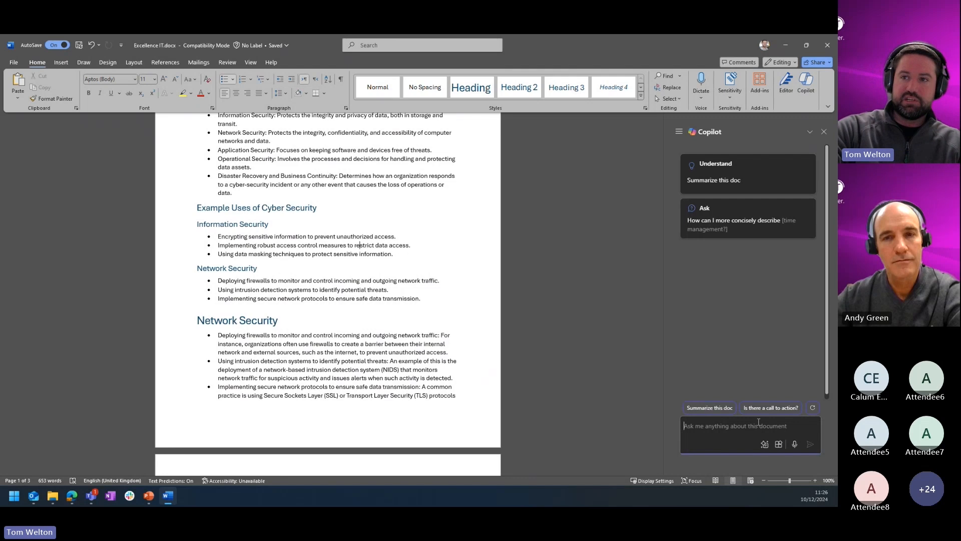
click(755, 407)
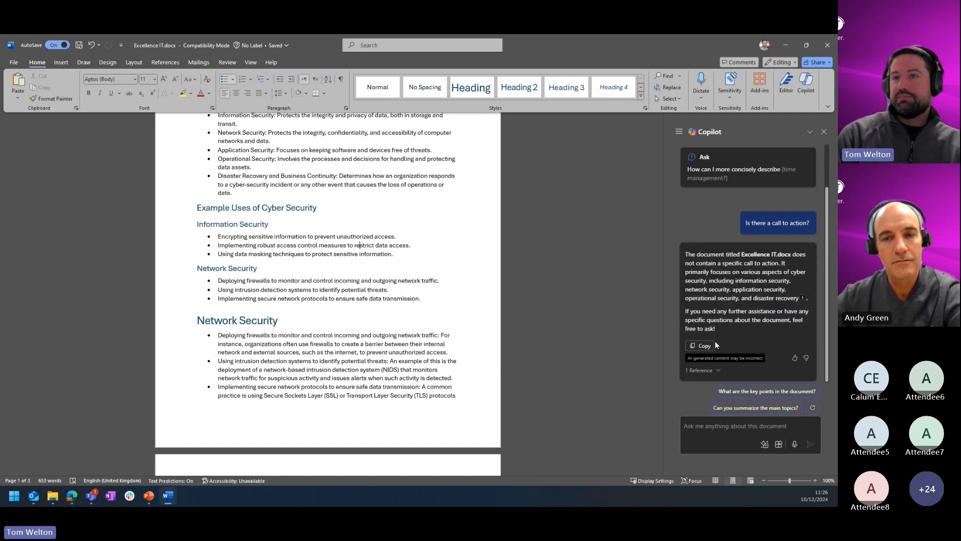
Ask Copilot for the key points in the document and read through its section-by-section answer.
click(752, 389)
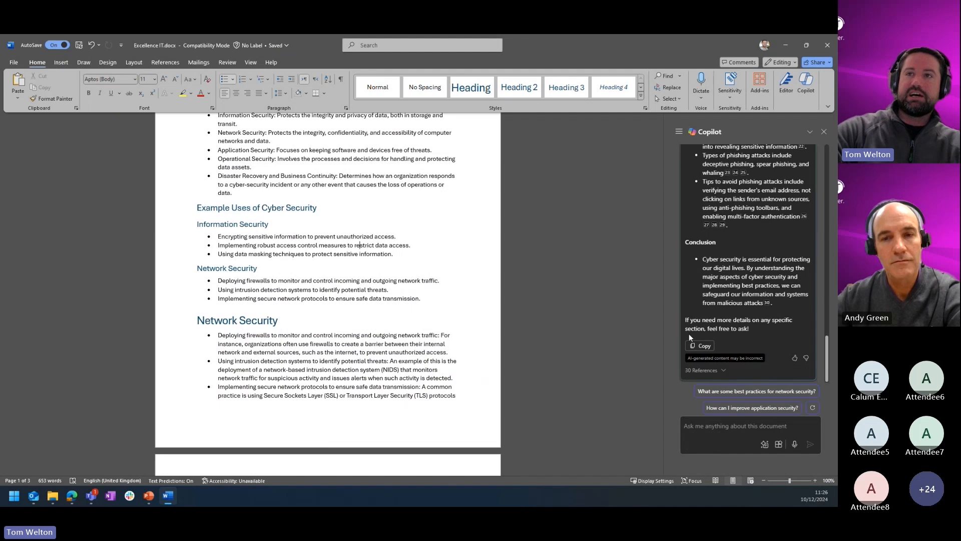
scroll(771, 337, up, 2)
scroll(769, 337, up, 1)
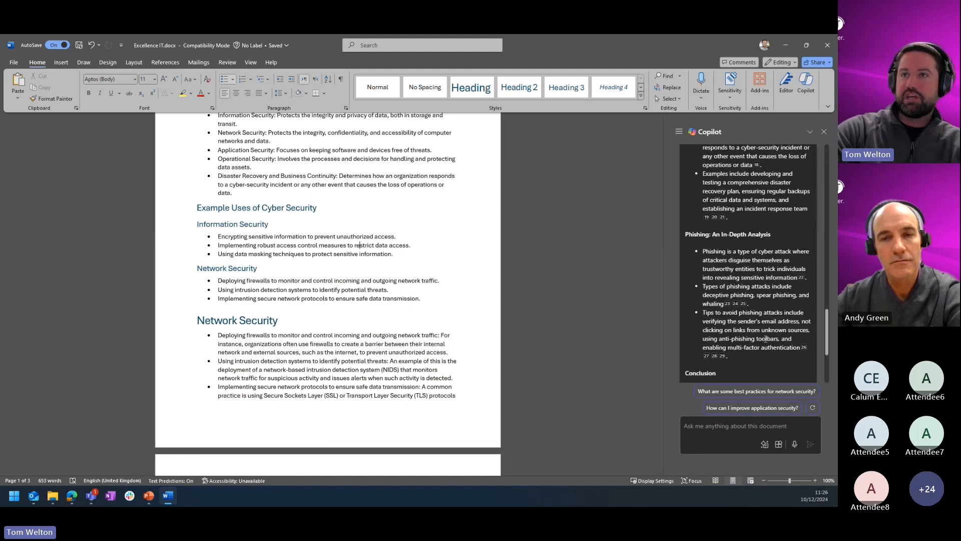
scroll(764, 339, up, 5)
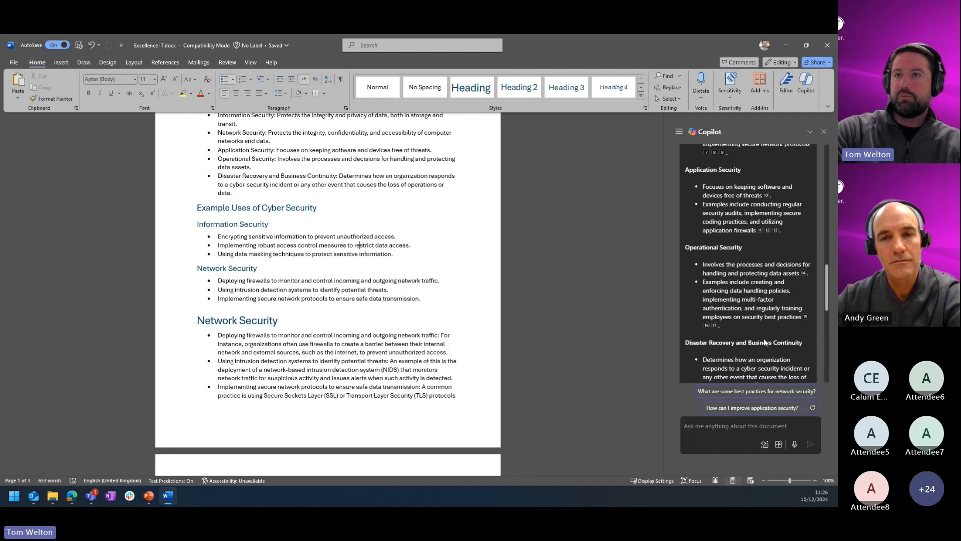
scroll(765, 339, up, 5)
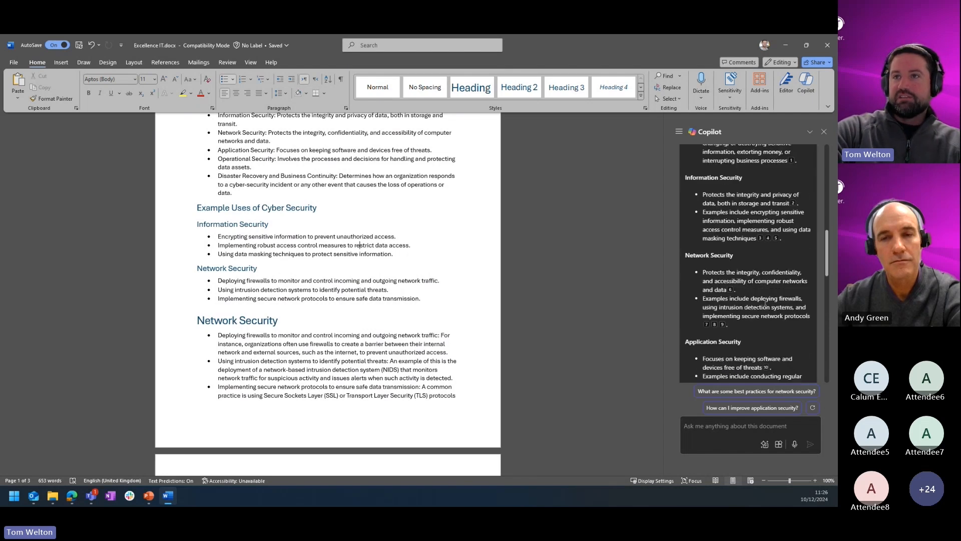
scroll(766, 287, up, 2)
click(760, 281)
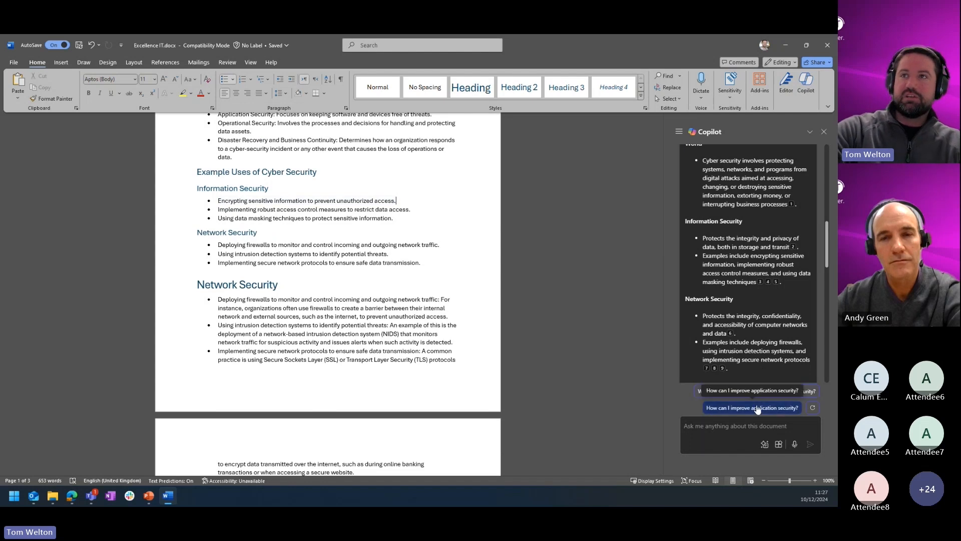
Copy a sharing link to the document, dismiss the confirmation, and close Word.
click(605, 225)
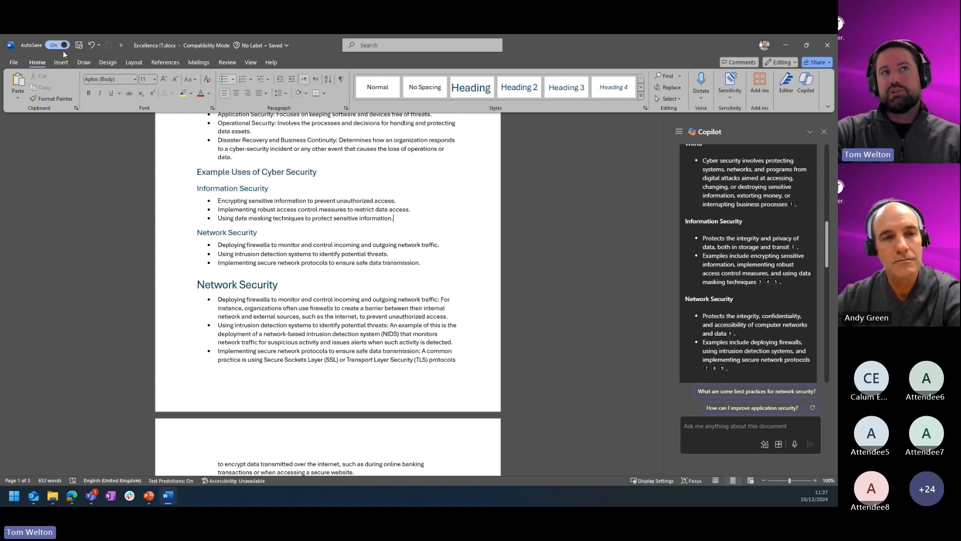
click(830, 64)
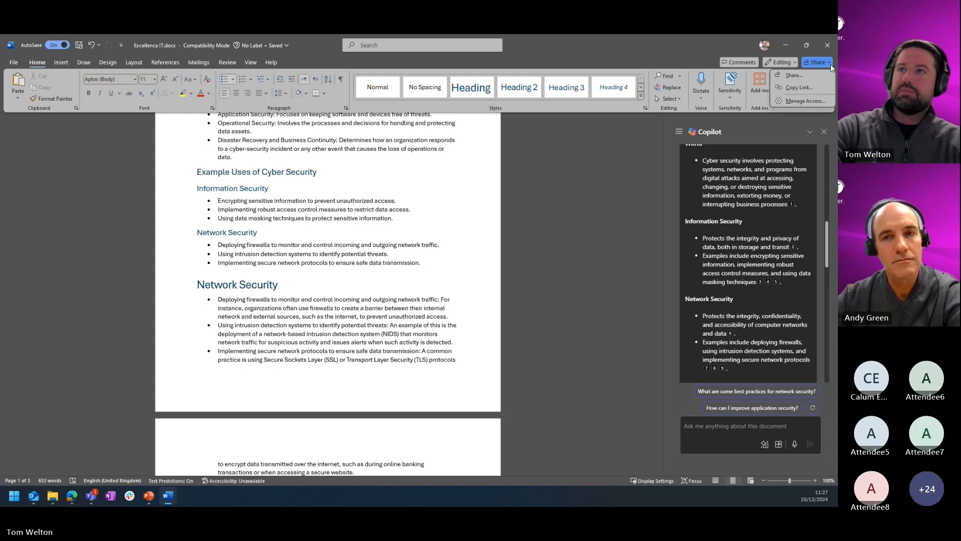
click(794, 89)
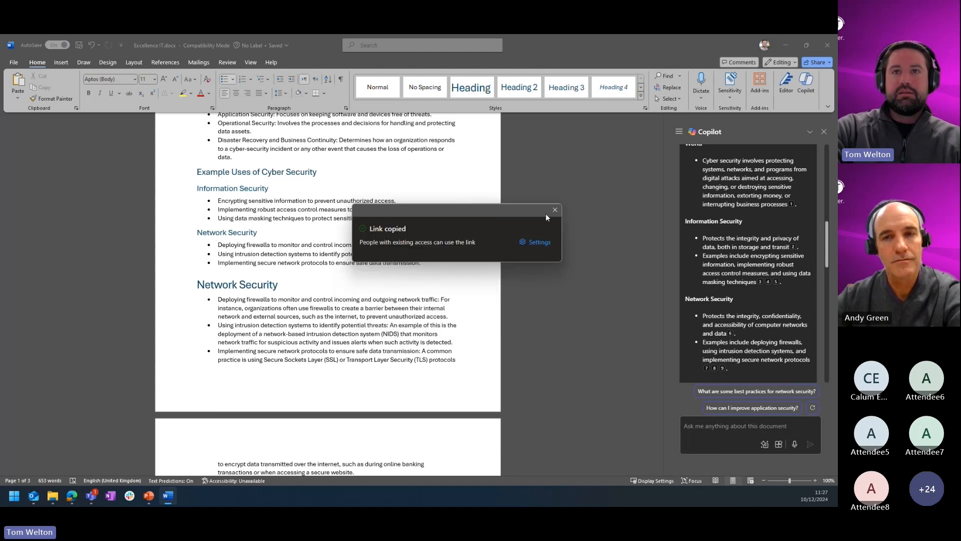
click(553, 213)
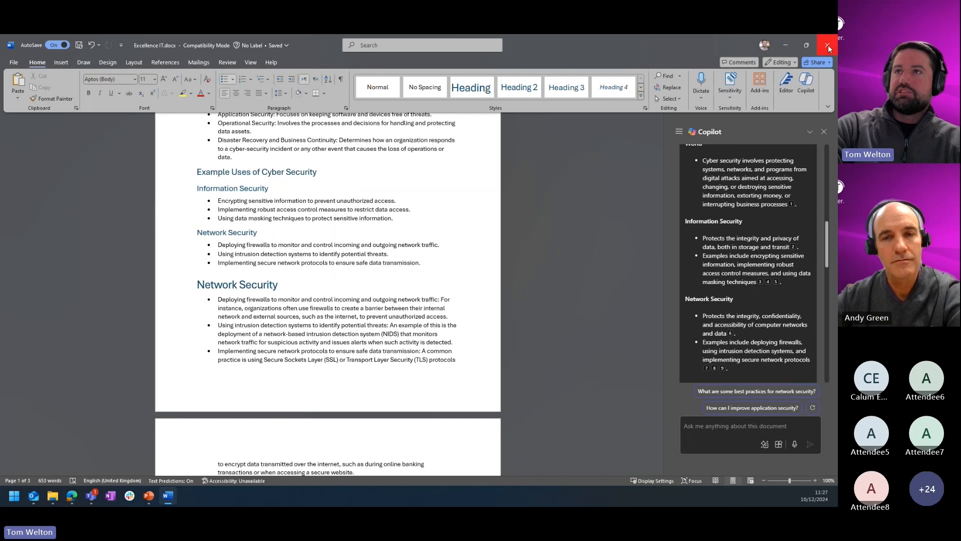
click(827, 45)
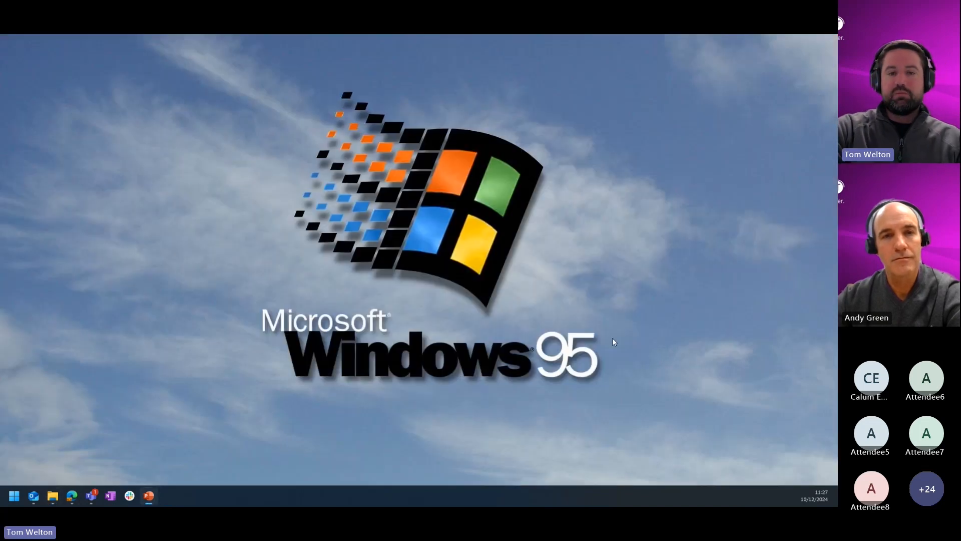
Switch to the Excellence IT presentation in PowerPoint, maximize its window, and open the Copilot pane.
drag(831, 505, 526, 35)
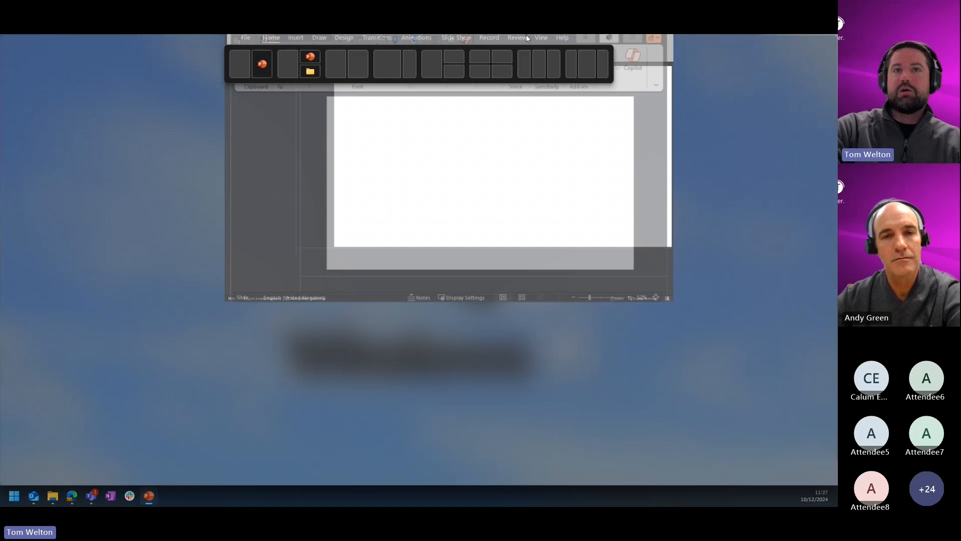
click(499, 292)
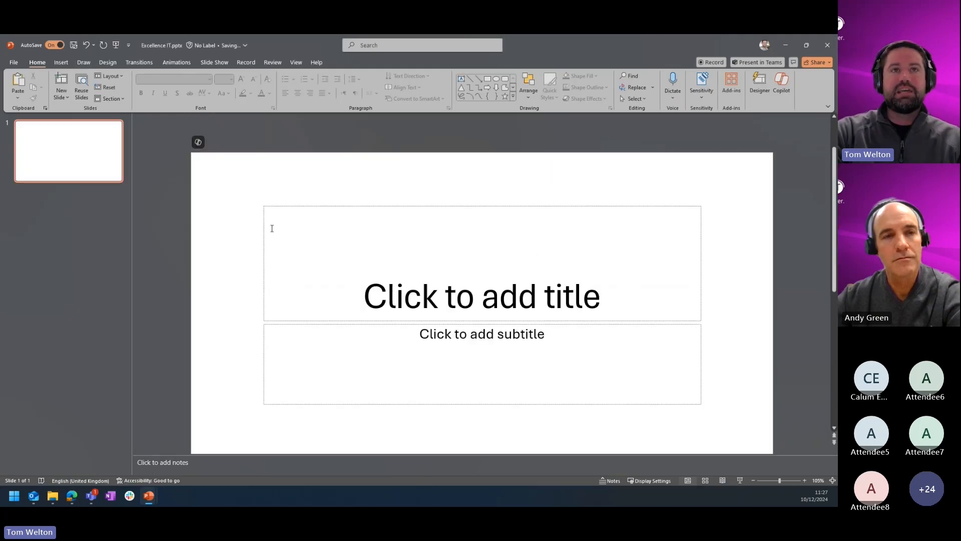
click(780, 94)
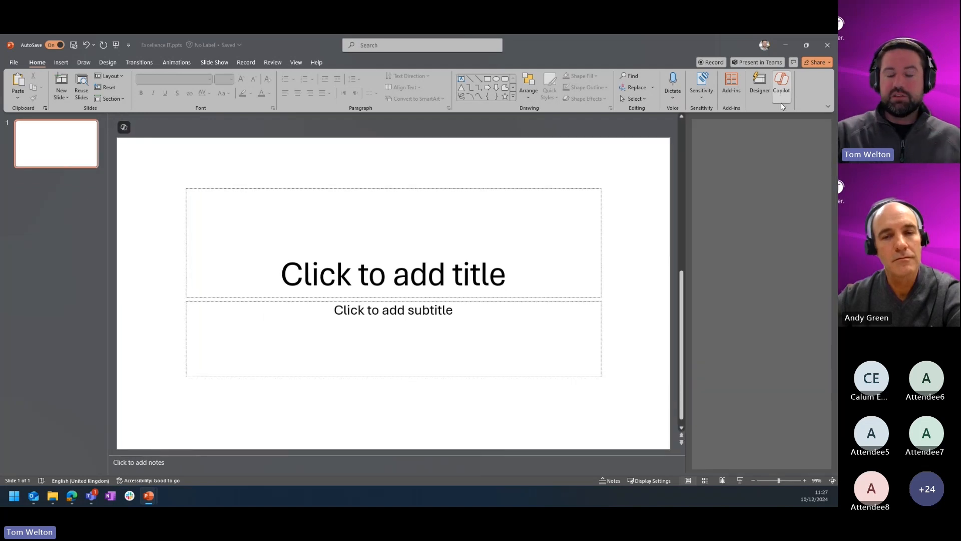